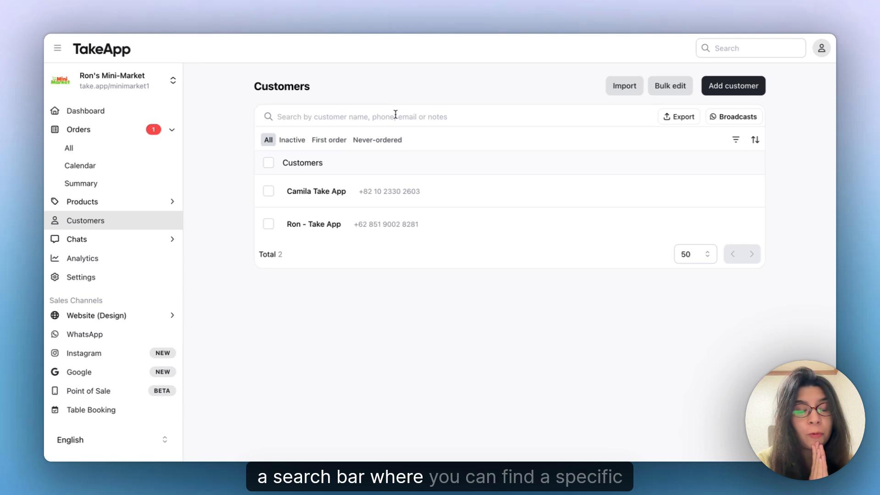
# Step the customer filter through Inactive and First order, ending on Never-ordered (no customers found).
pyautogui.click(395, 115)
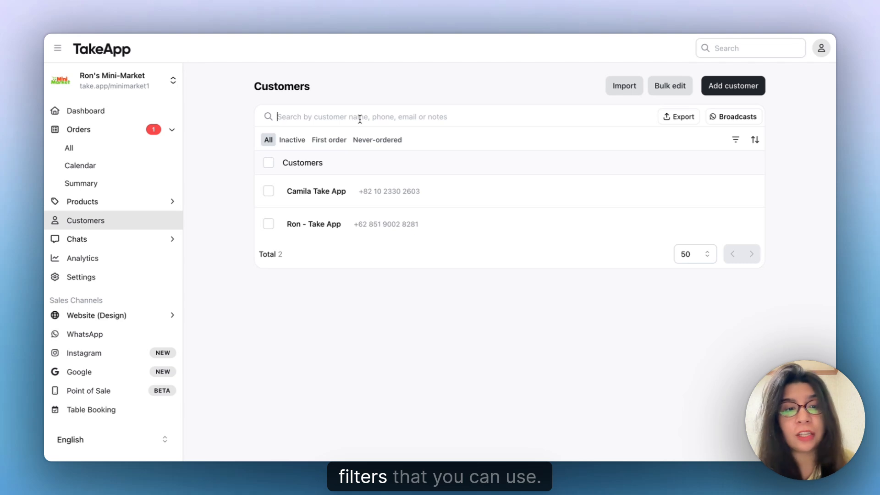
pyautogui.moveTo(292, 144)
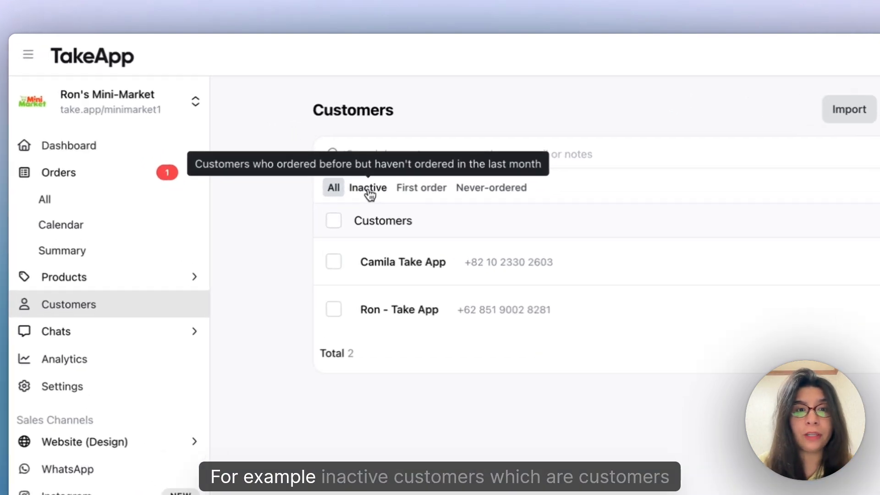
pyautogui.click(369, 192)
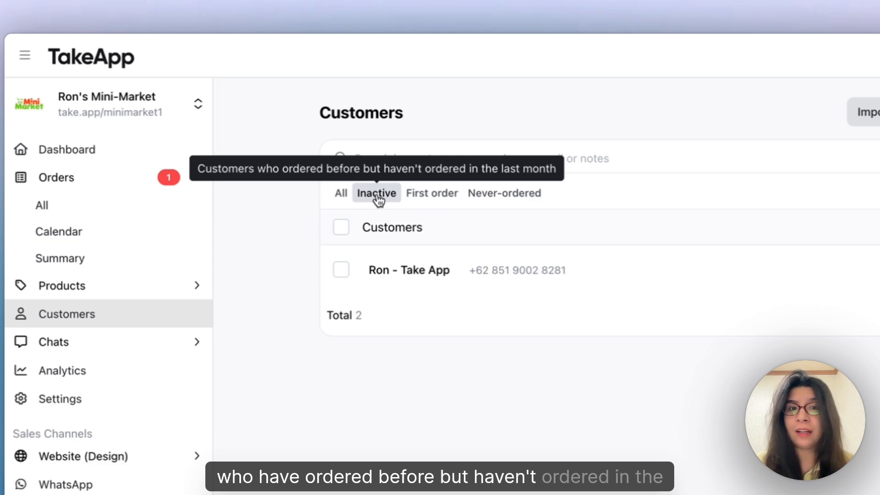
pyautogui.click(424, 194)
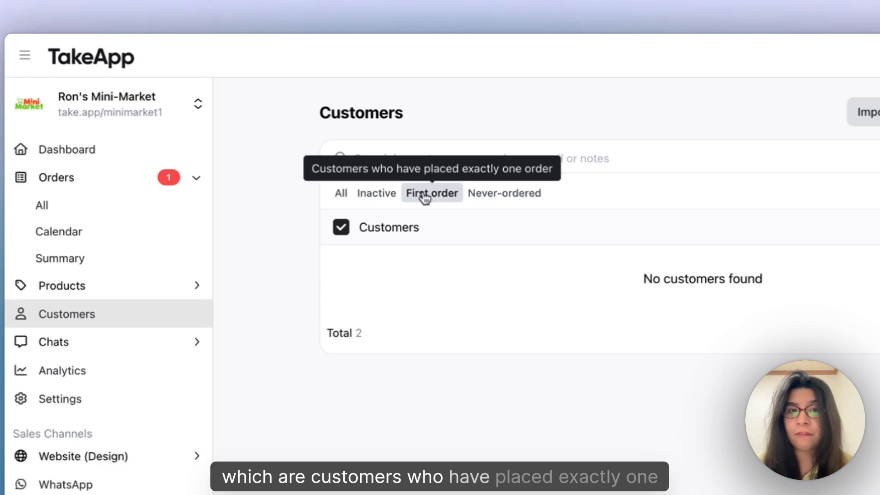
pyautogui.click(492, 197)
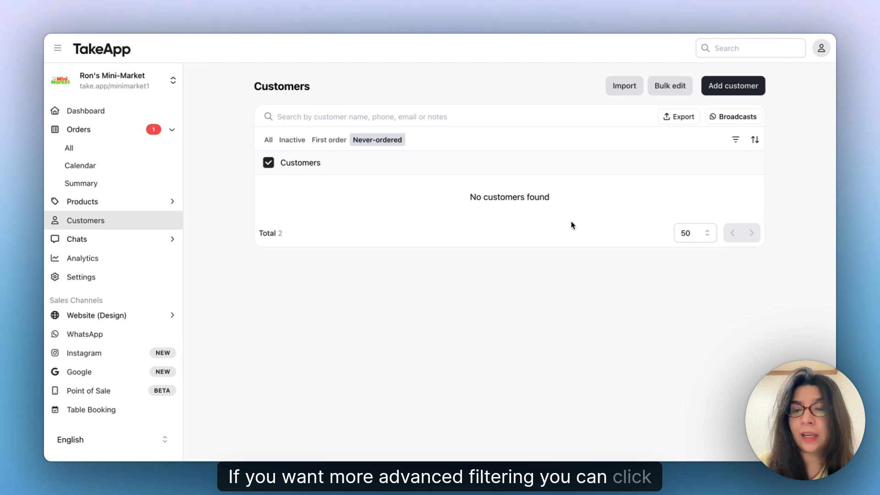
# In More filters, set the order date range to Nov 4 – Nov 21, 2025, then close the panel.
pyautogui.click(736, 139)
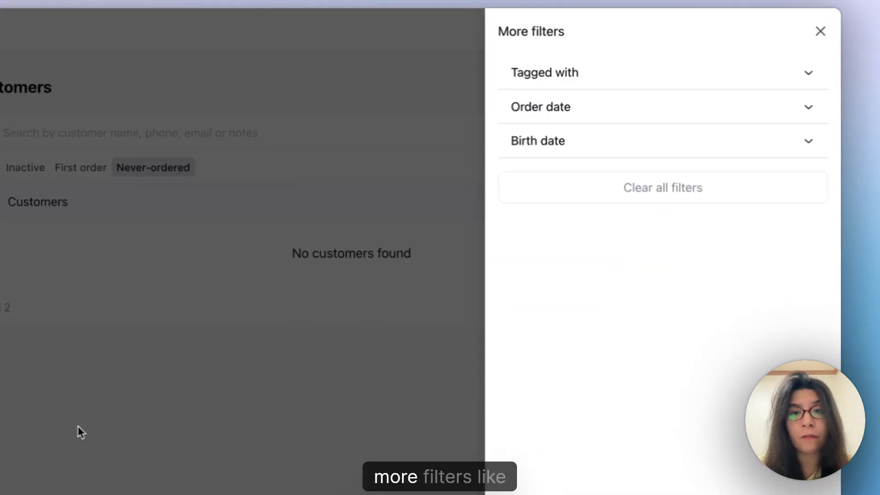
pyautogui.click(620, 78)
pyautogui.click(606, 106)
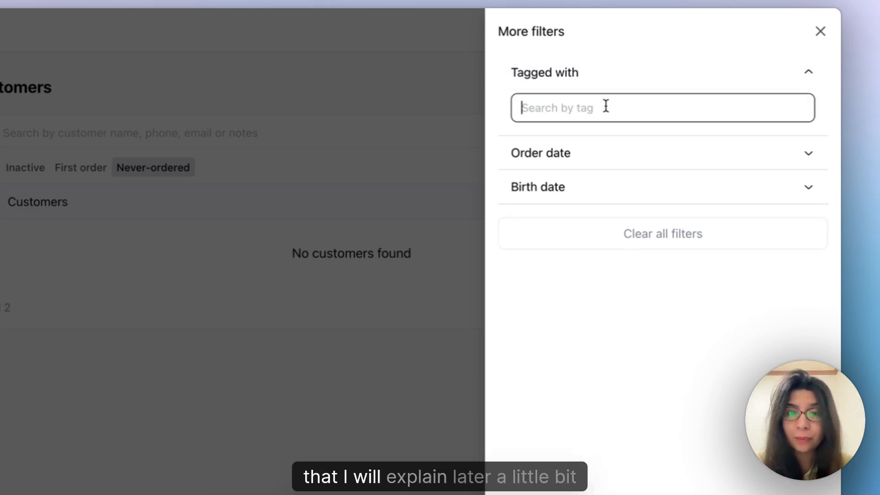
pyautogui.click(581, 158)
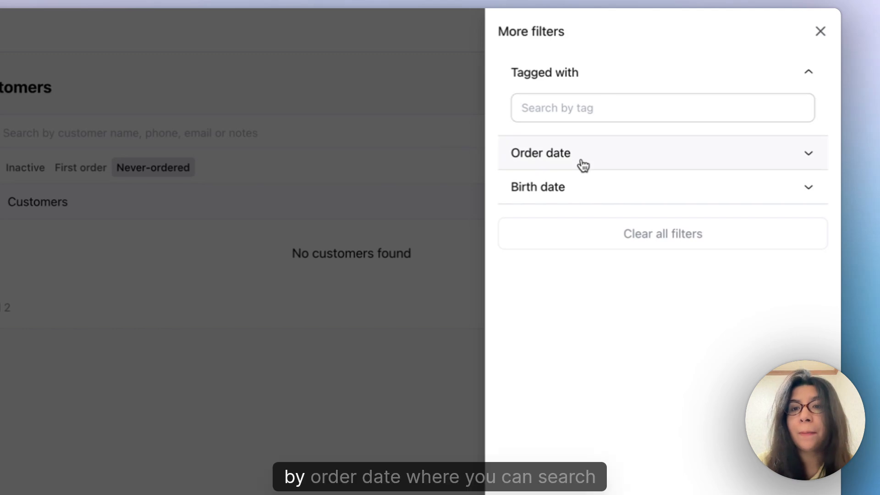
pyautogui.click(568, 147)
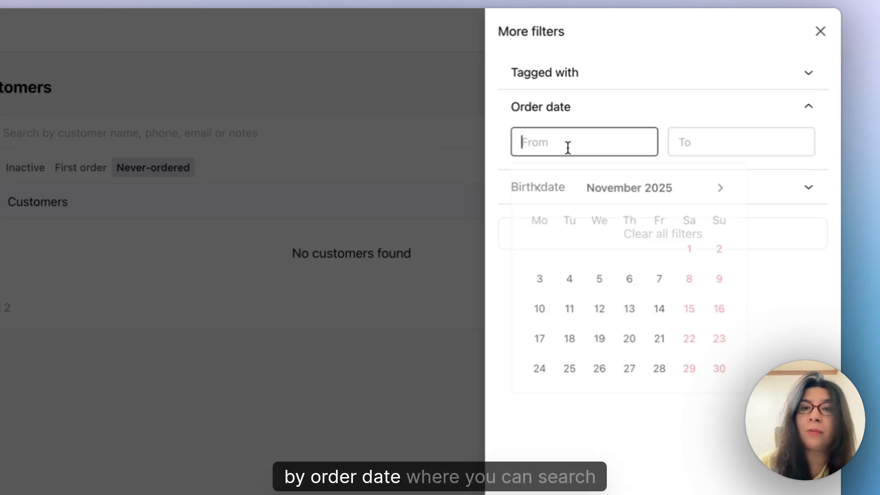
pyautogui.click(581, 283)
pyautogui.click(721, 147)
pyautogui.click(748, 339)
pyautogui.click(561, 187)
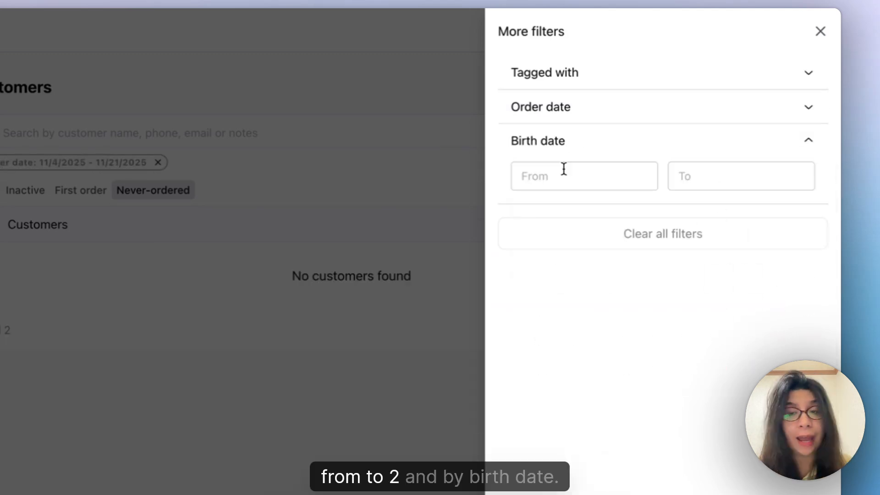
pyautogui.click(812, 30)
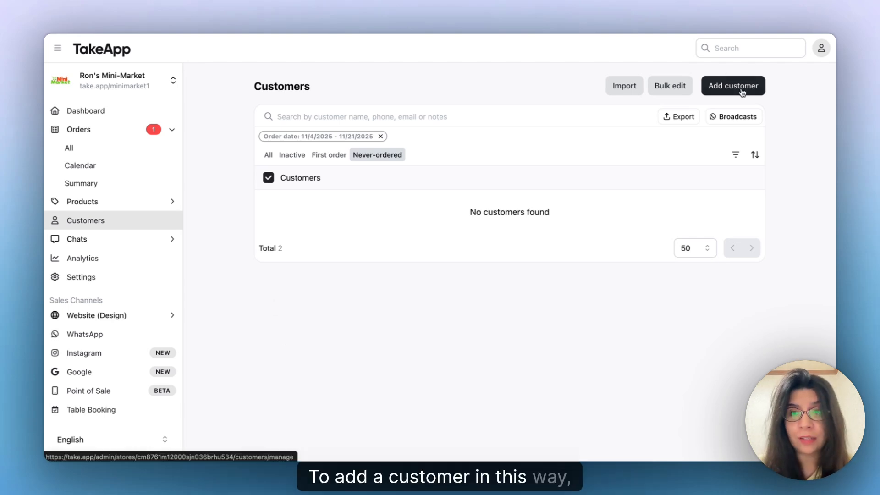
# Start a new customer with a sample name and a phone number, then return to the list unsaved.
pyautogui.click(741, 90)
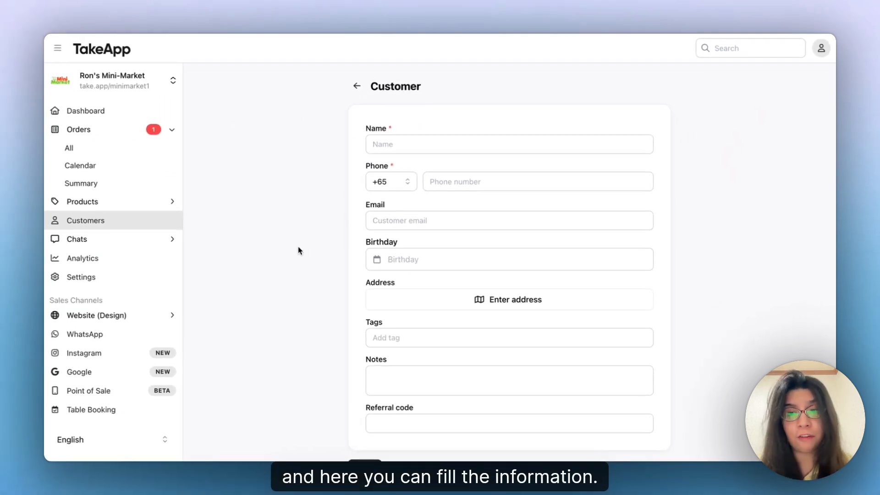
pyautogui.click(411, 147)
pyautogui.write('Cusomer Name')
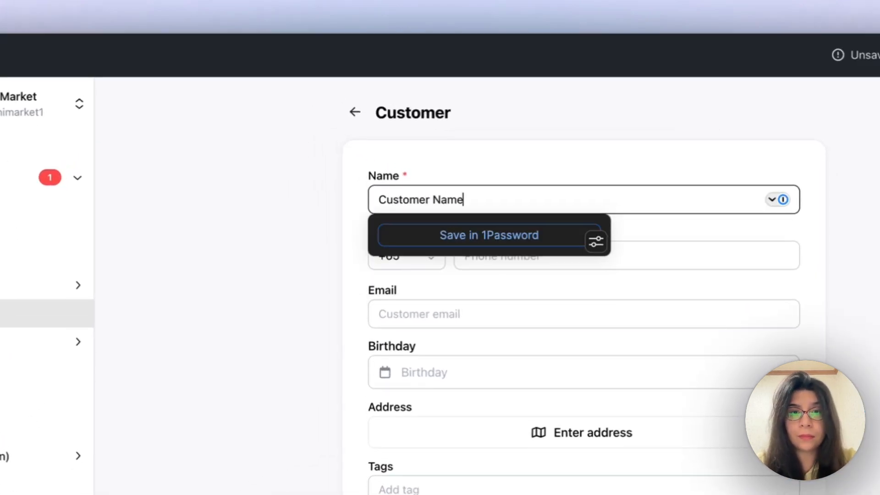
pyautogui.click(486, 259)
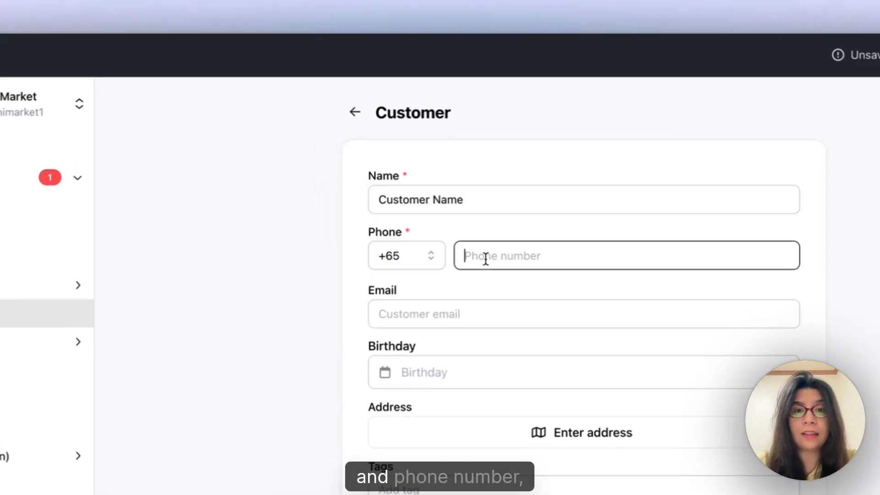
pyautogui.write('010000')
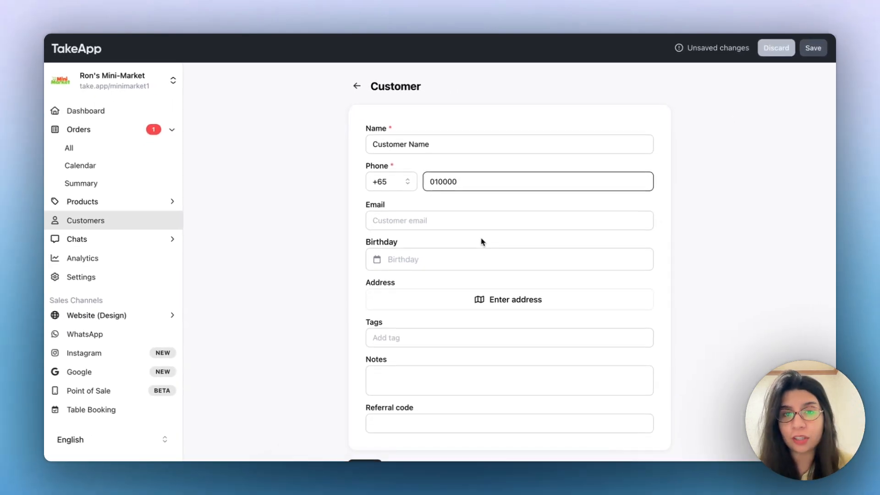
pyautogui.scroll(-3, 458, 228)
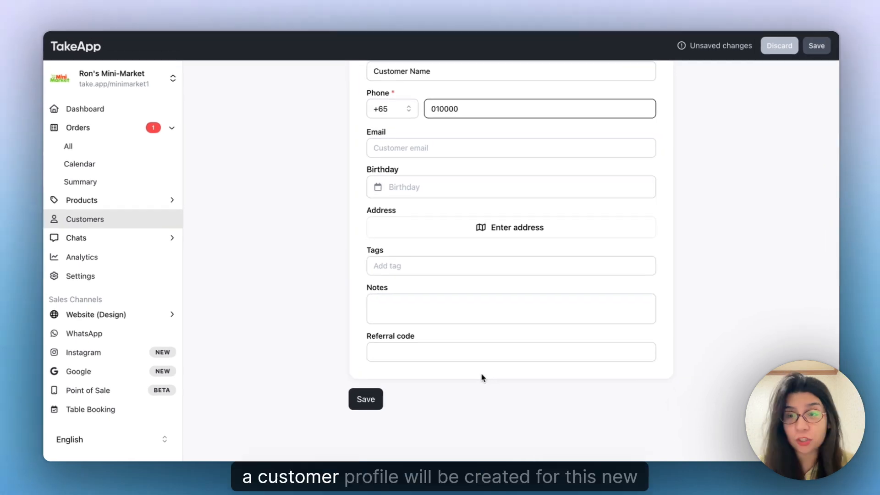
pyautogui.scroll(3, 480, 378)
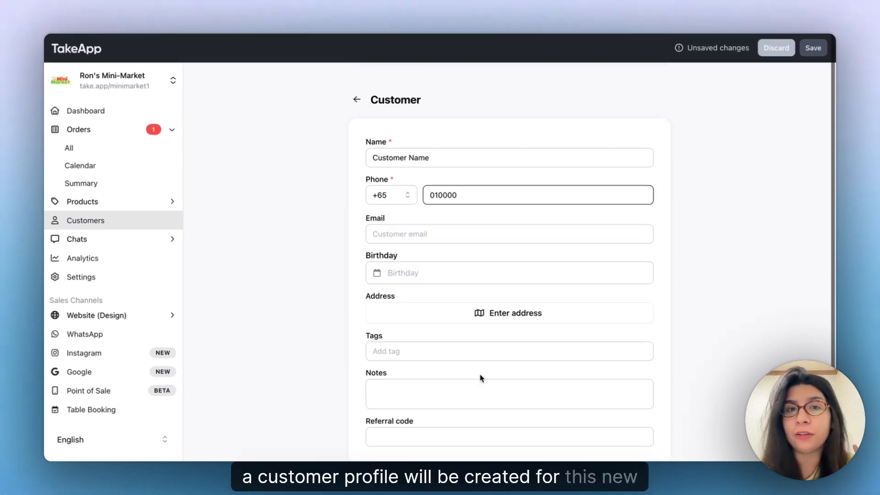
pyautogui.click(356, 88)
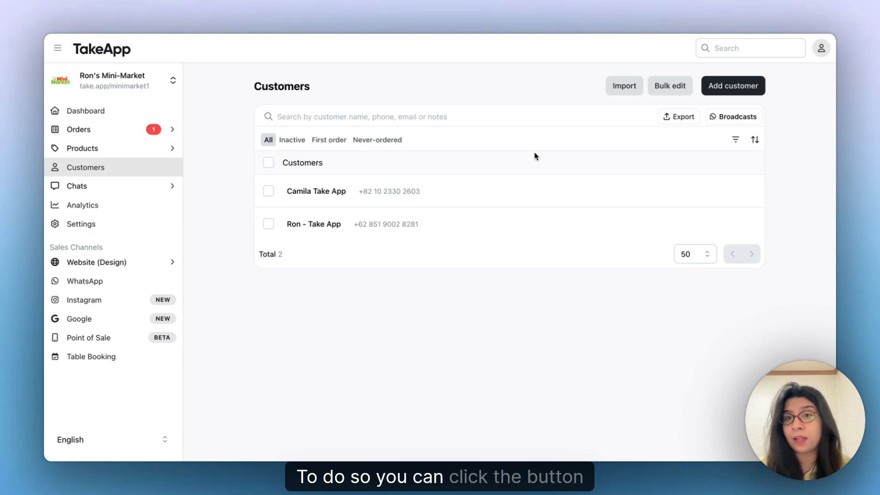
pyautogui.click(624, 86)
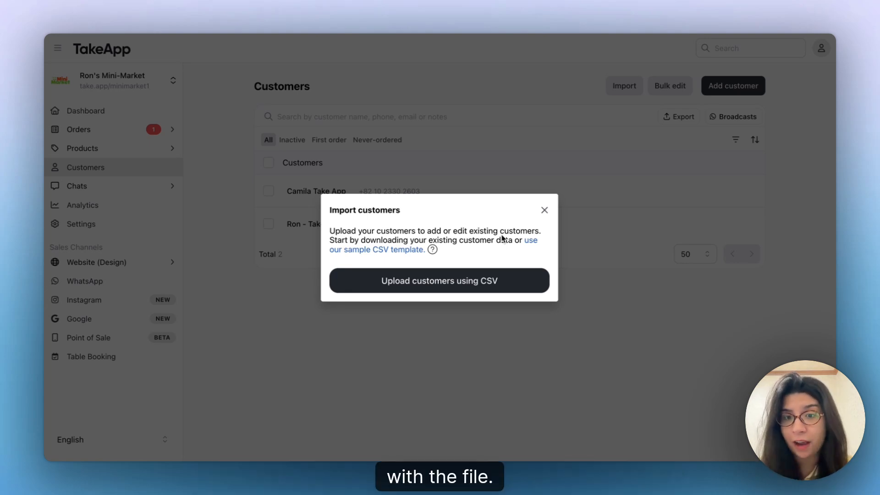
pyautogui.click(474, 282)
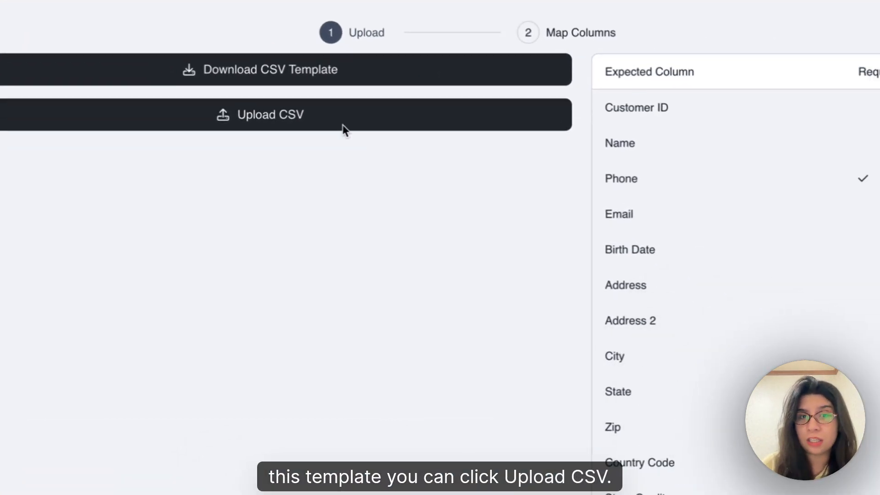
pyautogui.click(355, 172)
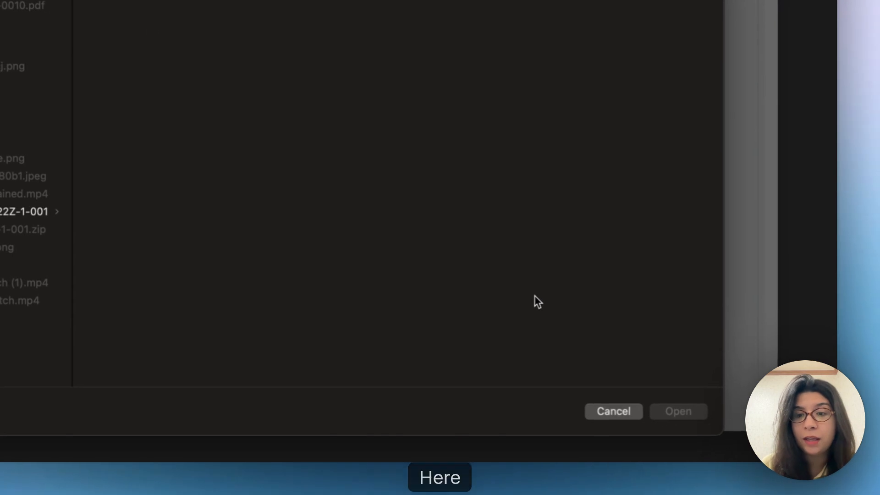
pyautogui.click(628, 419)
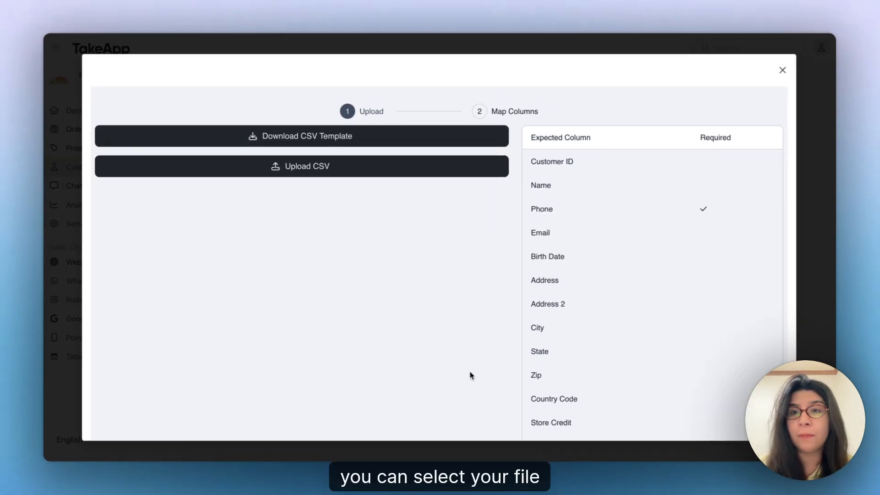
pyautogui.scroll(-2, 523, 27)
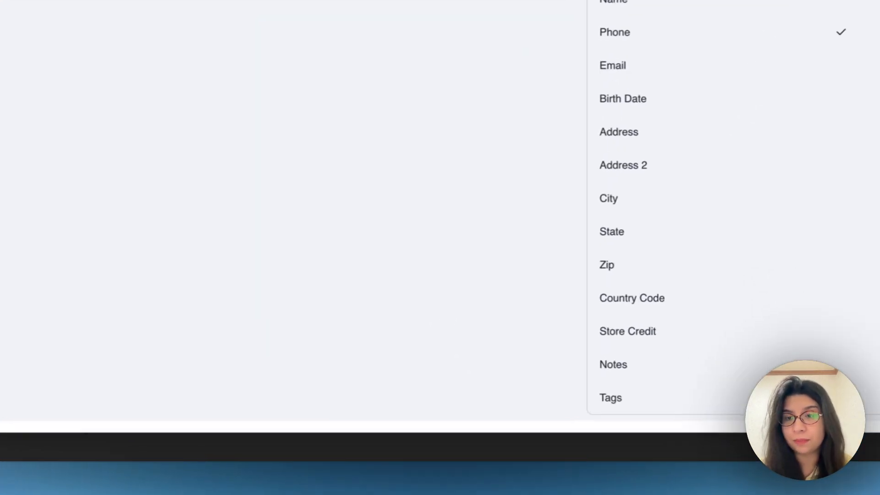
pyautogui.click(780, 71)
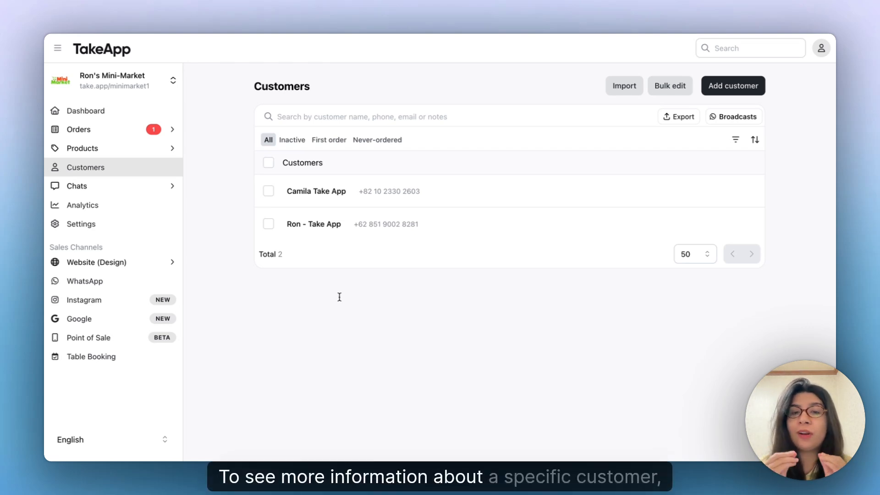
pyautogui.click(321, 192)
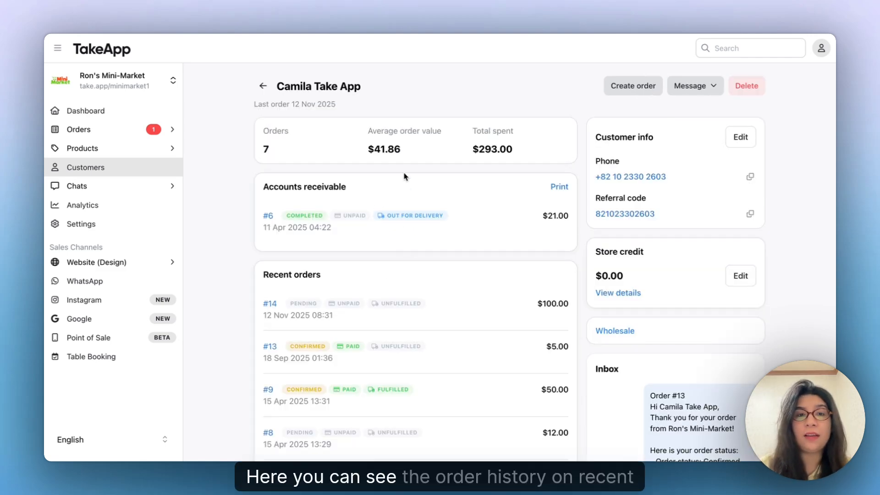
pyautogui.scroll(-3, 405, 176)
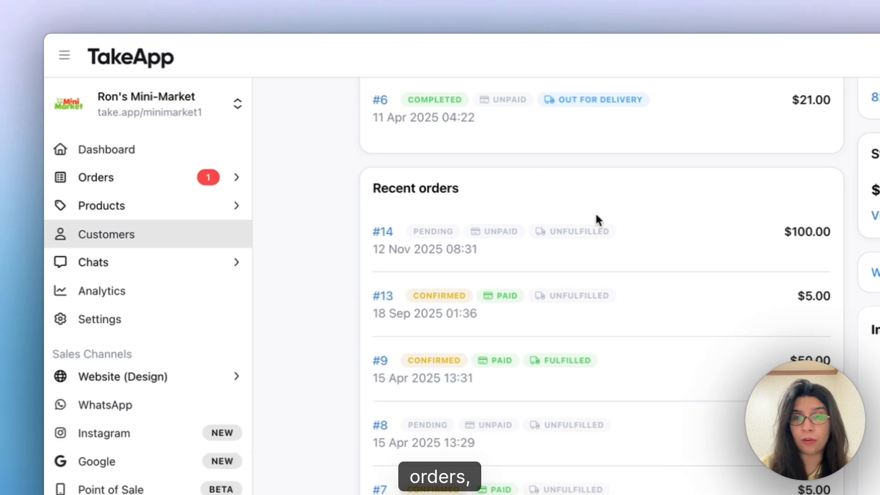
pyautogui.scroll(-5, 596, 219)
pyautogui.scroll(10, 618, 187)
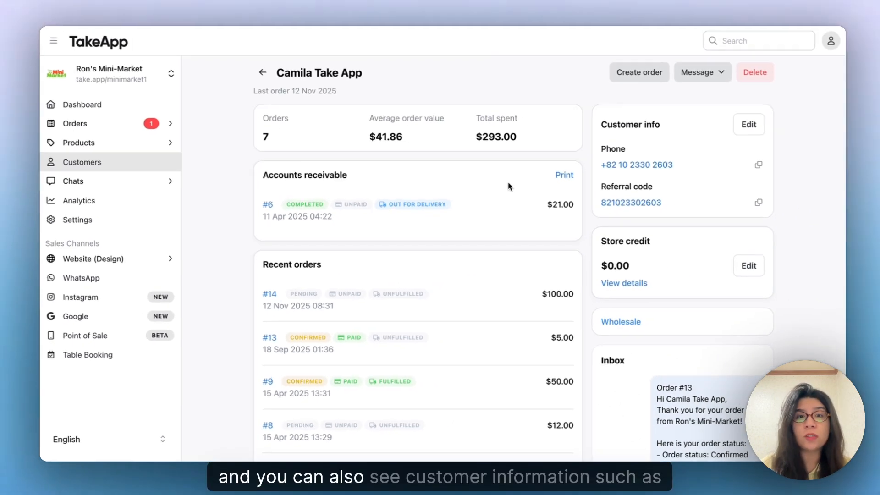
pyautogui.scroll(-3, 508, 186)
pyautogui.scroll(-1, 505, 191)
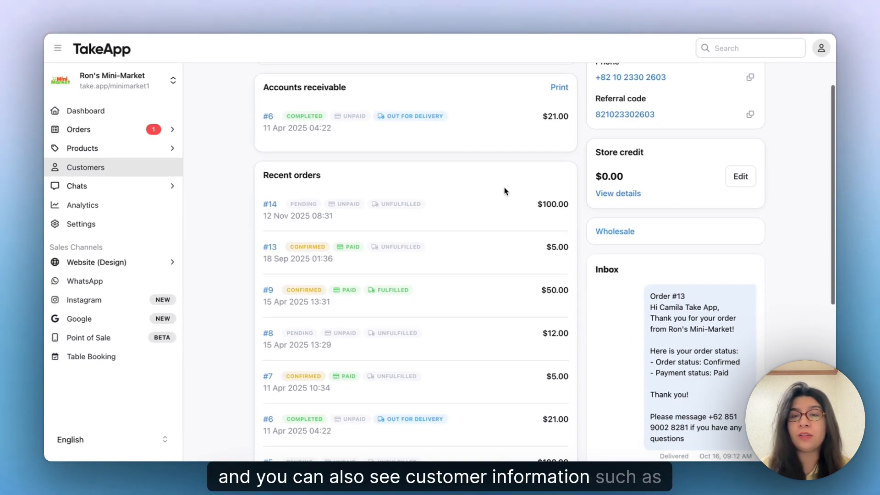
pyautogui.scroll(2, 505, 191)
pyautogui.scroll(2, 651, 110)
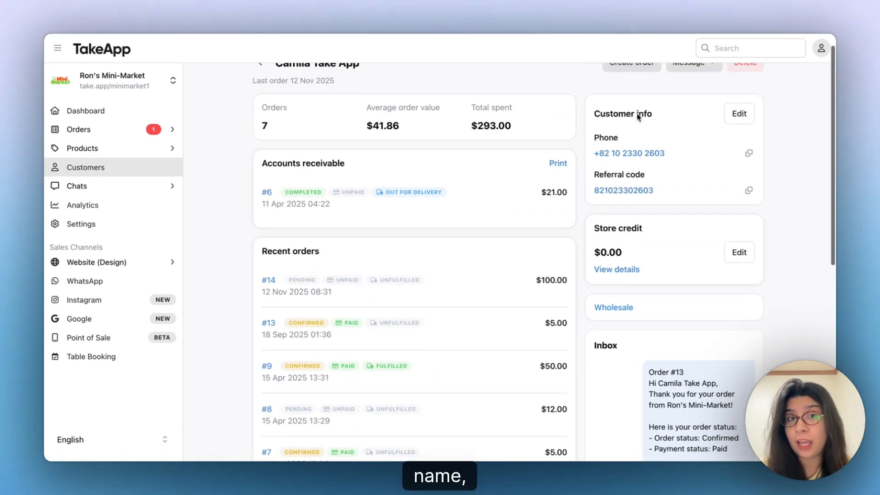
pyautogui.scroll(-1, 638, 117)
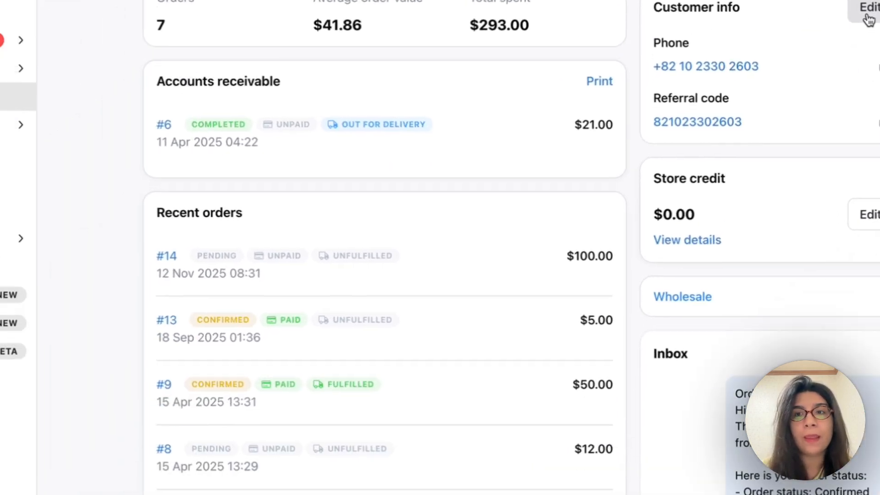
# Edit the customer's info with their email address and a November 6 birthday.
pyautogui.click(867, 16)
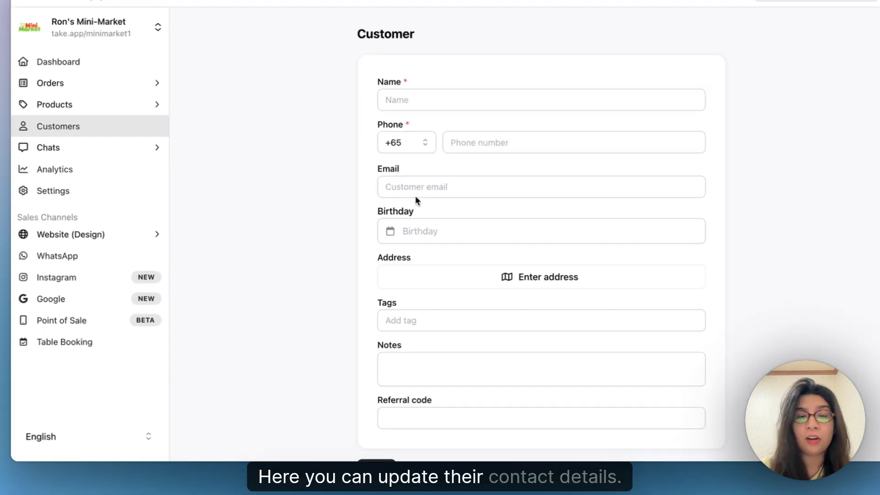
pyautogui.click(407, 189)
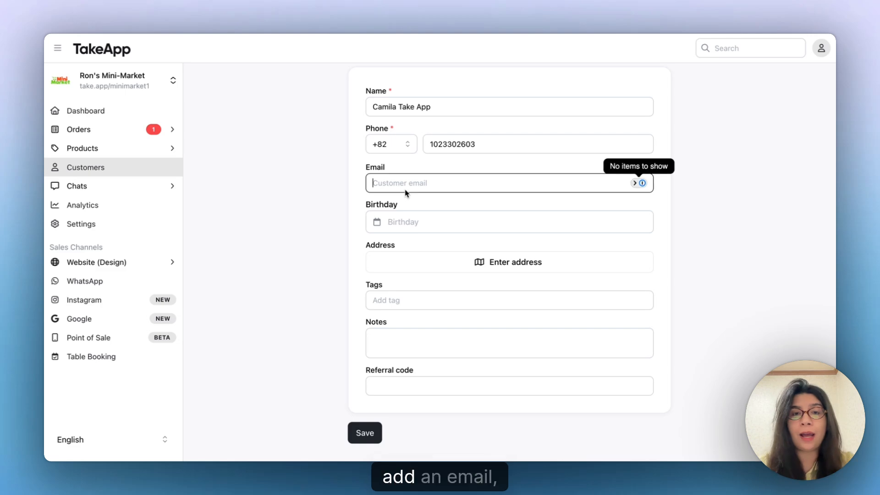
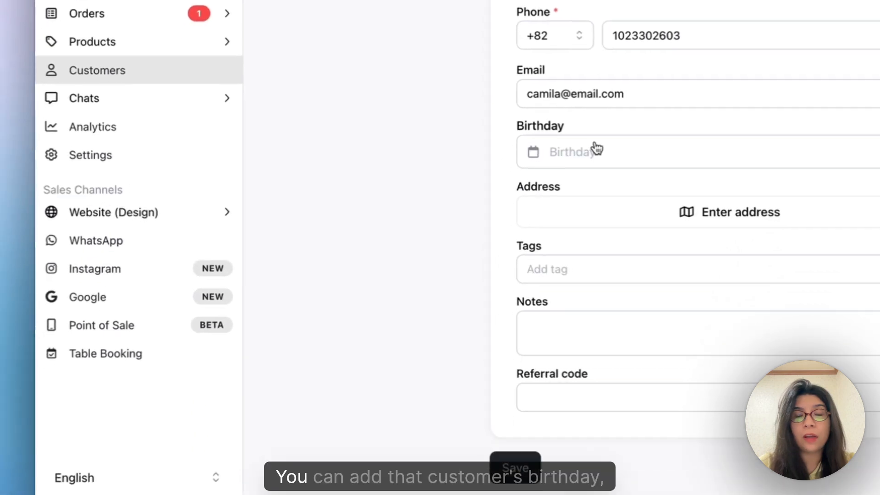
pyautogui.click(419, 221)
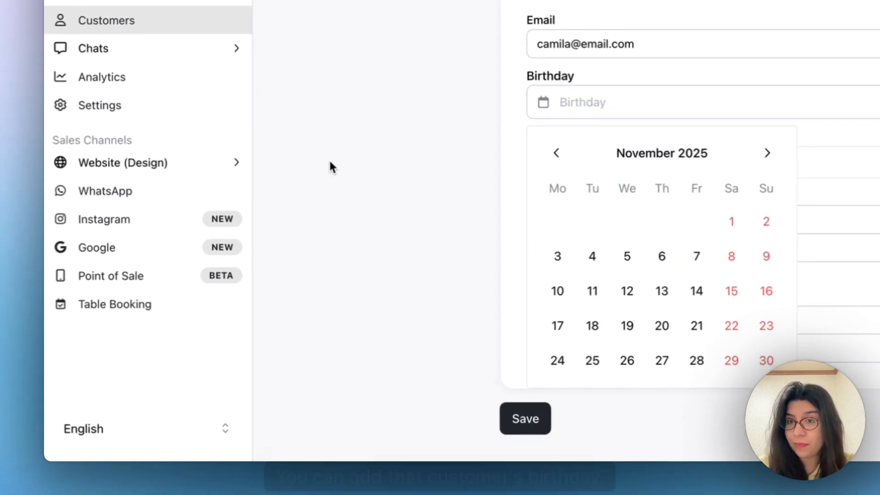
pyautogui.click(661, 255)
pyautogui.click(638, 109)
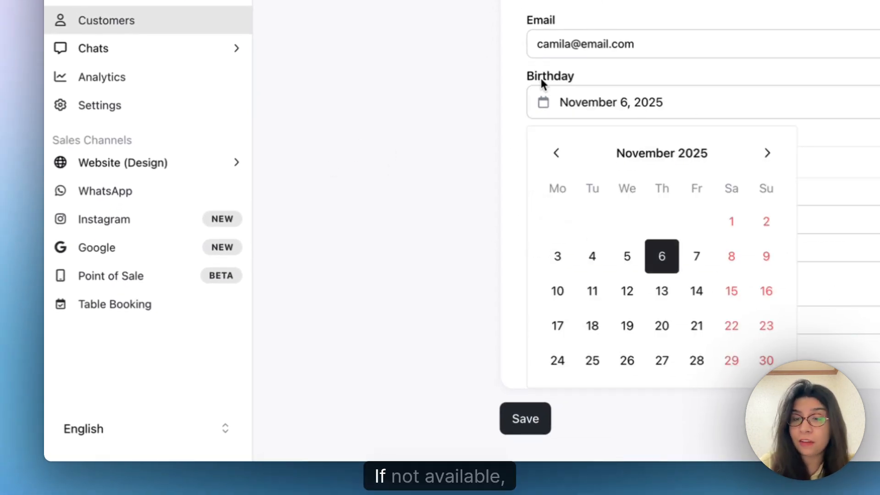
pyautogui.click(492, 49)
# Add the note 'this is a vip customer' and save the customer details.
pyautogui.scroll(-1, 625, 151)
pyautogui.click(584, 257)
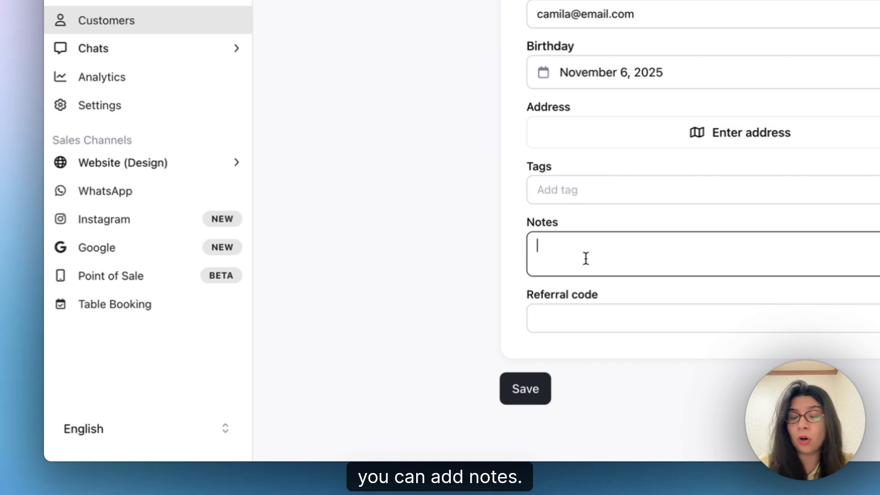
pyautogui.write('this is a vip customer')
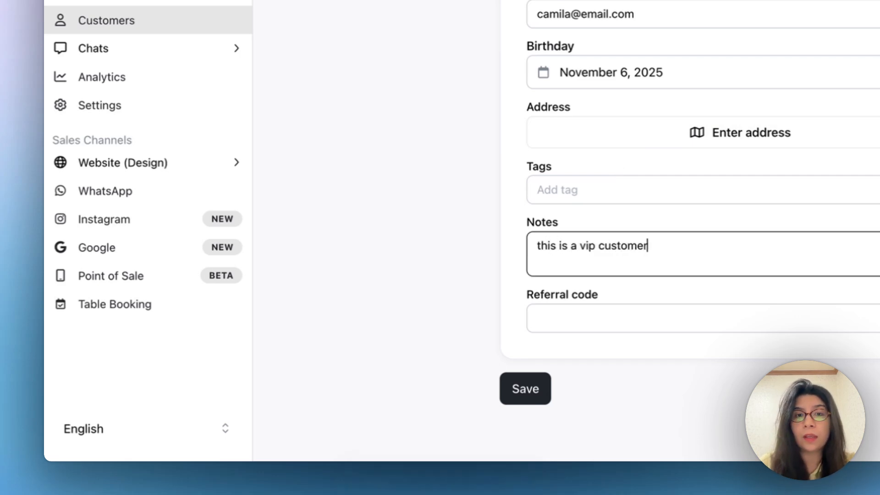
pyautogui.click(564, 198)
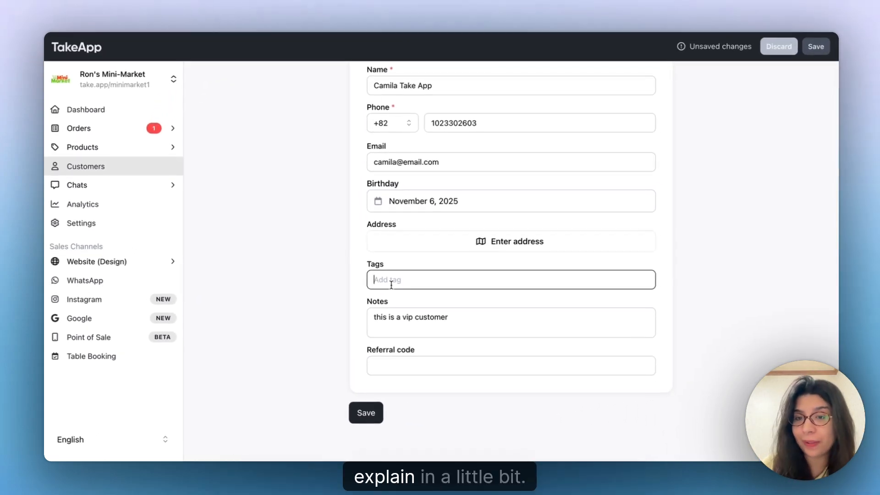
pyautogui.scroll(3, 477, 255)
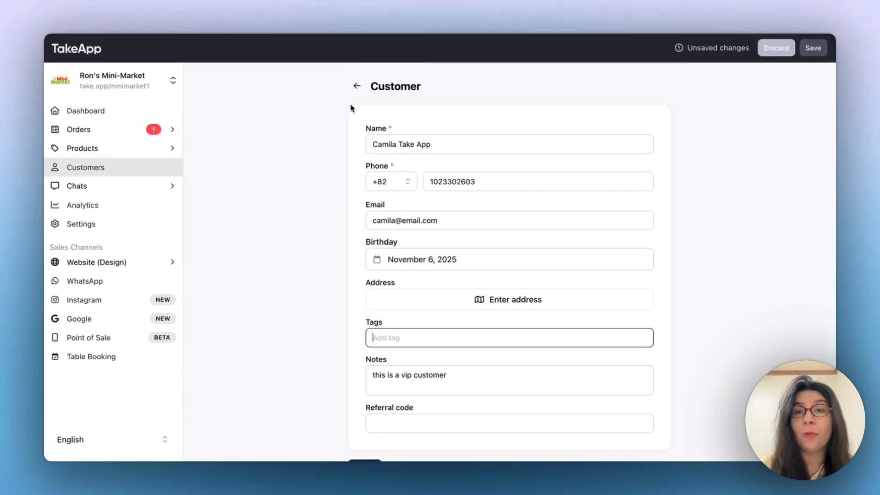
pyautogui.scroll(-3, 466, 374)
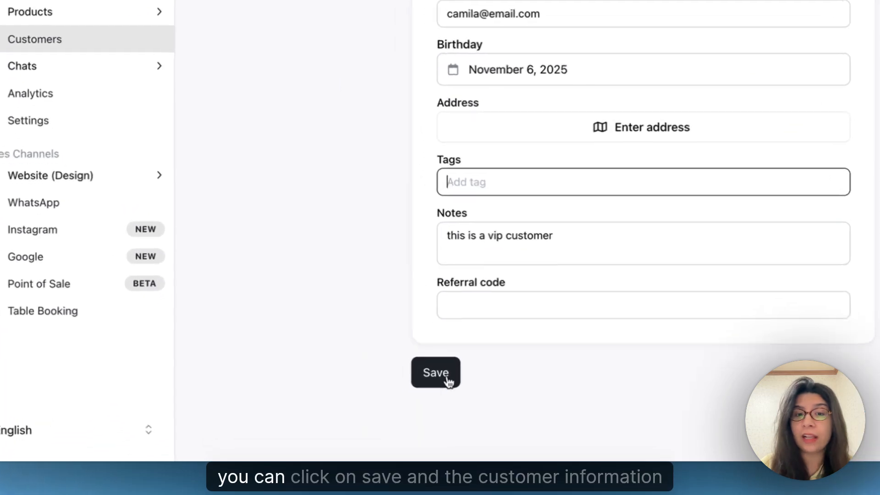
pyautogui.click(374, 402)
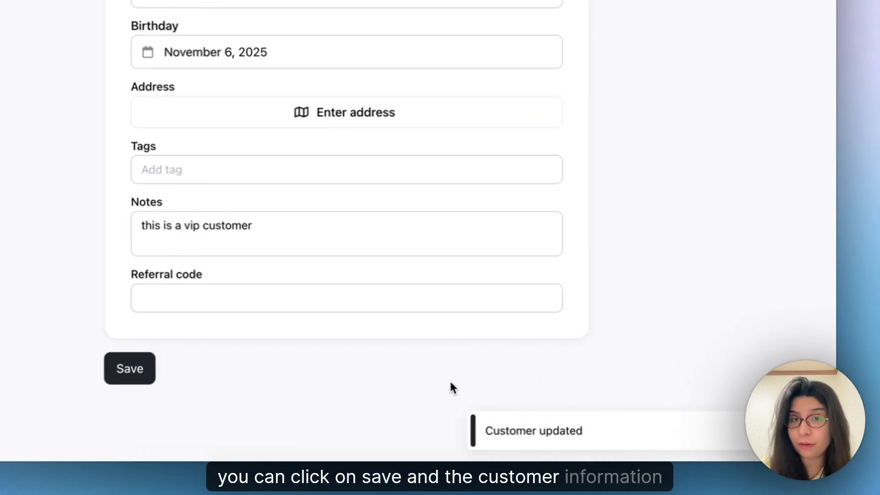
pyautogui.scroll(1, 470, 47)
pyautogui.scroll(2, 152, 46)
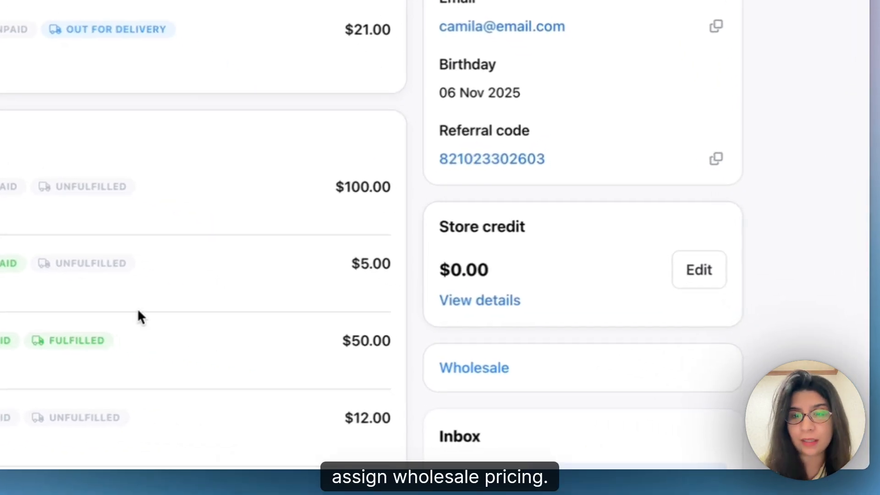
# Set this customer's wholesale prices to $3 for Melon and $5 for Pineapple and save.
pyautogui.click(472, 369)
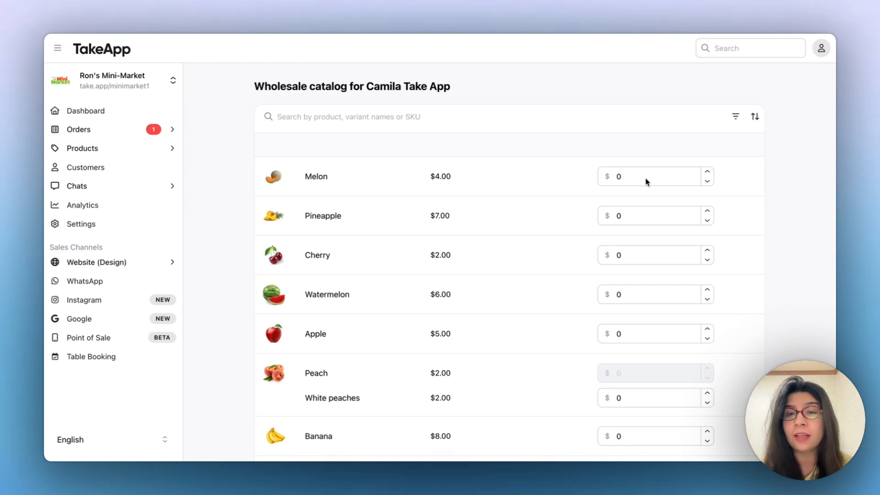
pyautogui.click(642, 179)
pyautogui.press('BackSpace')
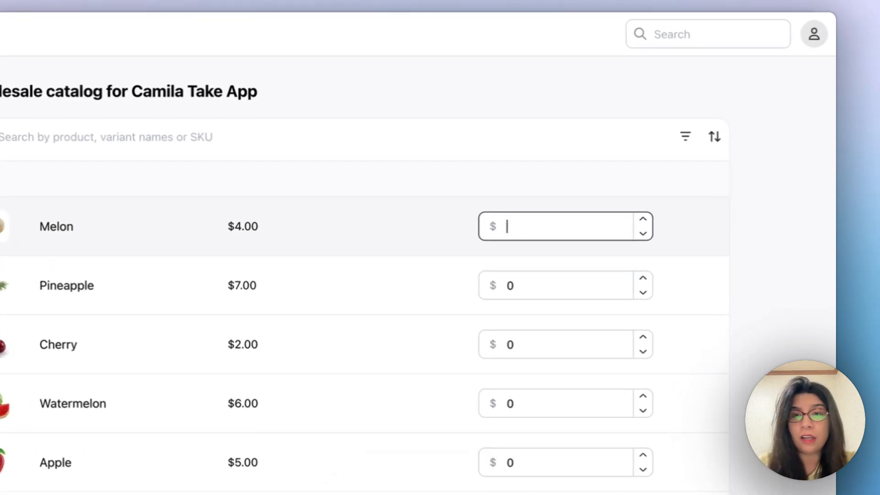
pyautogui.write('3')
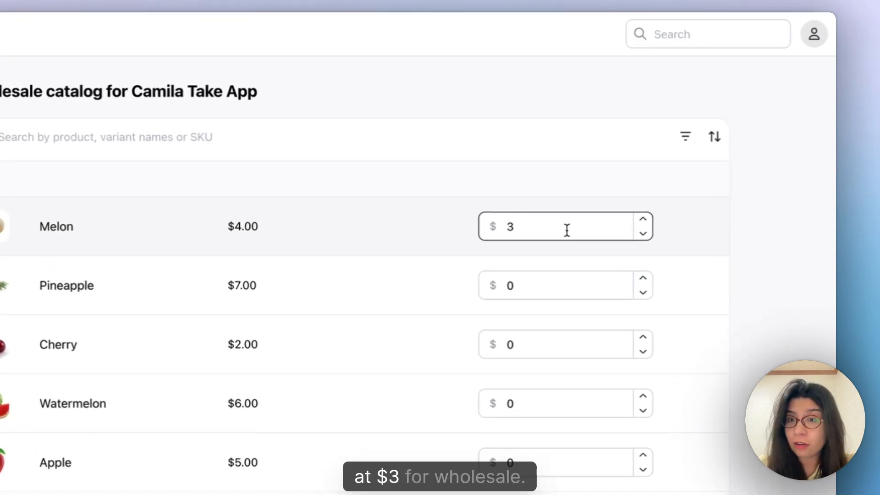
pyautogui.click(558, 288)
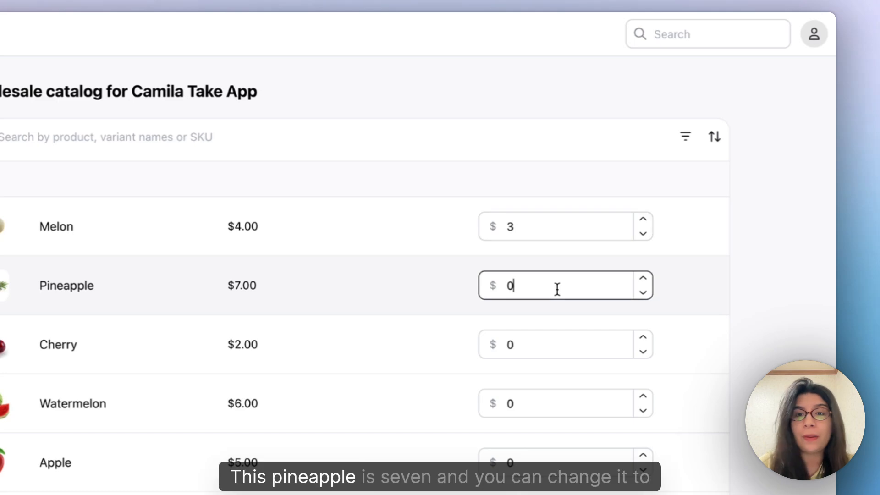
pyautogui.press('BackSpace')
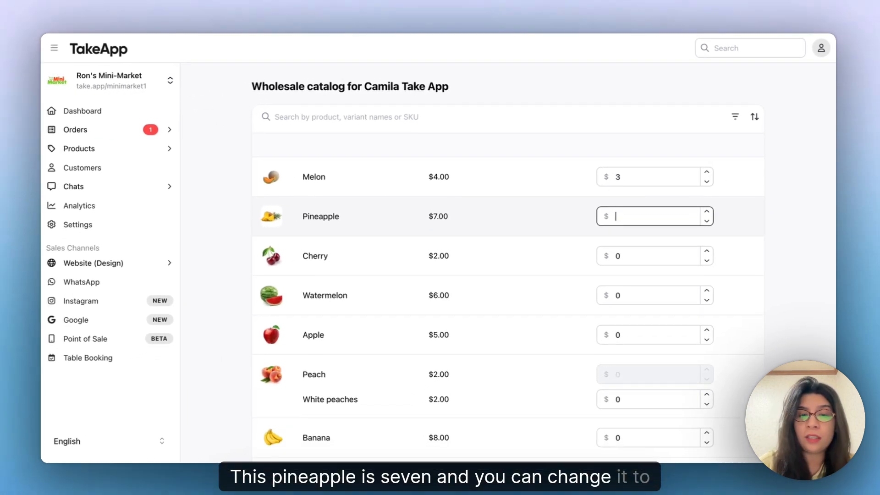
pyautogui.write('5')
pyautogui.scroll(-3, 344, 295)
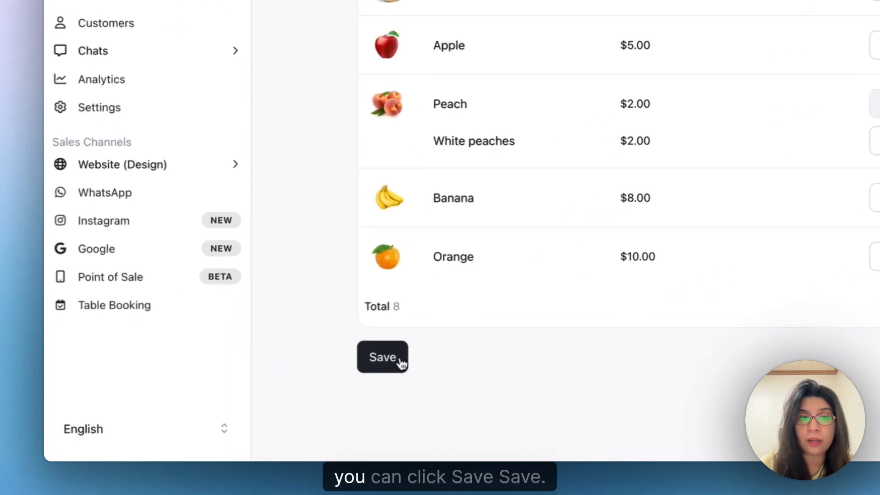
pyautogui.click(401, 360)
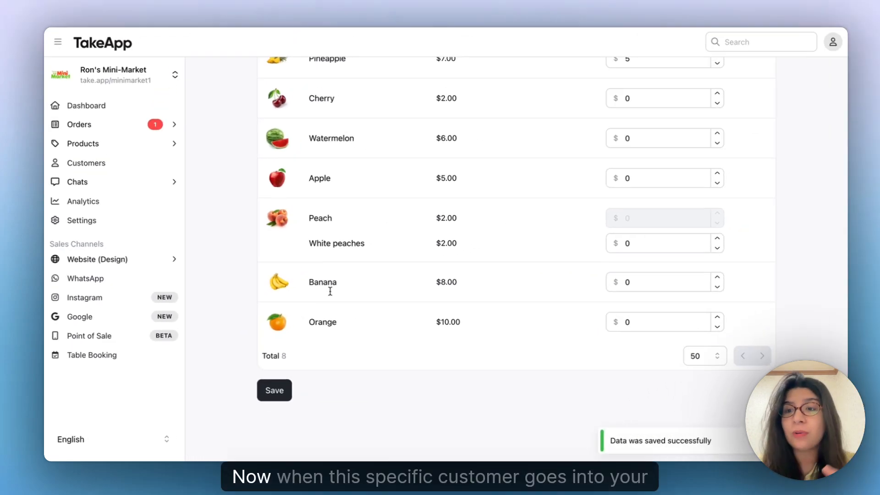
pyautogui.scroll(3, 365, 180)
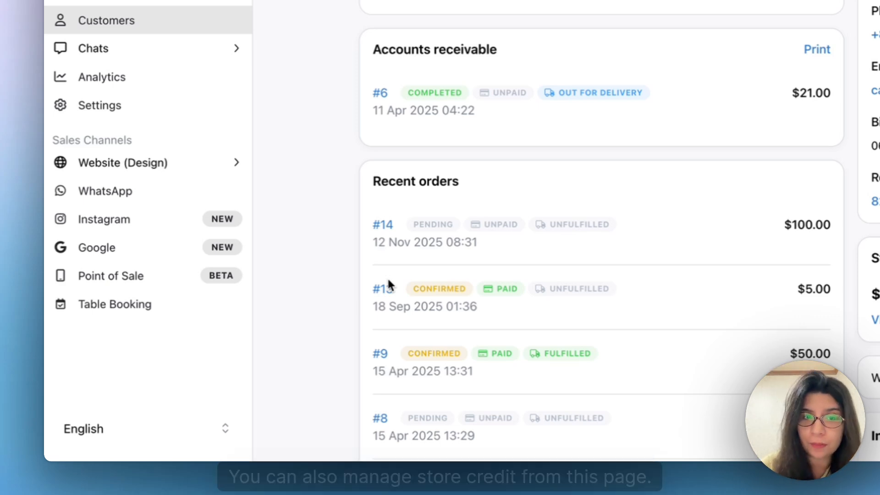
# Open the customer's Store credit details, showing a $0.00 balance and no history.
pyautogui.scroll(-4, 851, 248)
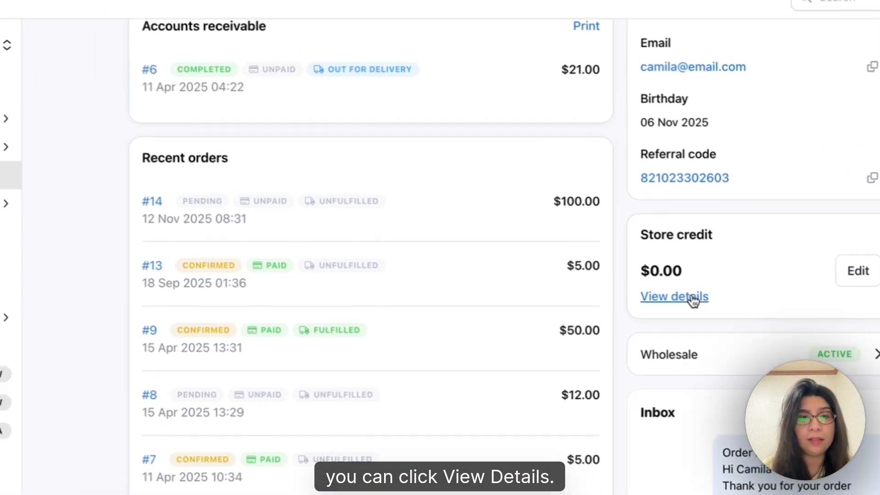
pyautogui.click(693, 297)
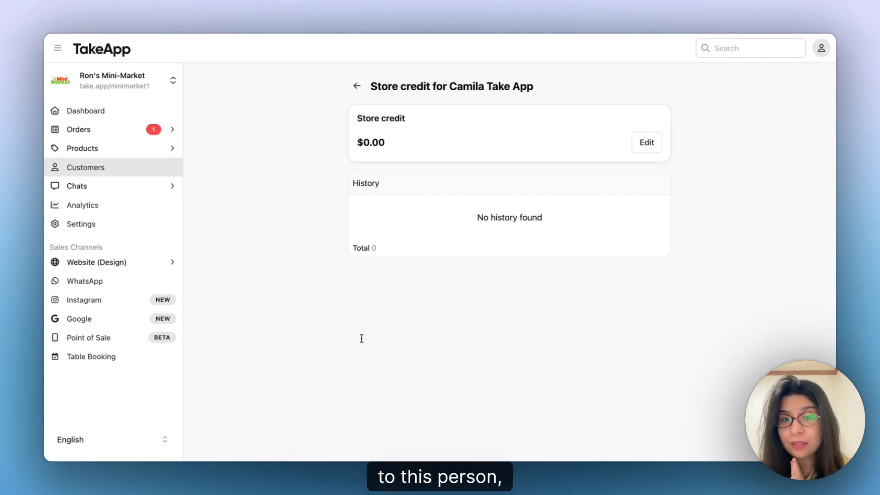
# Add $10.00 of store credit with the note 'credit for birthday' and save.
pyautogui.click(647, 144)
pyautogui.click(366, 257)
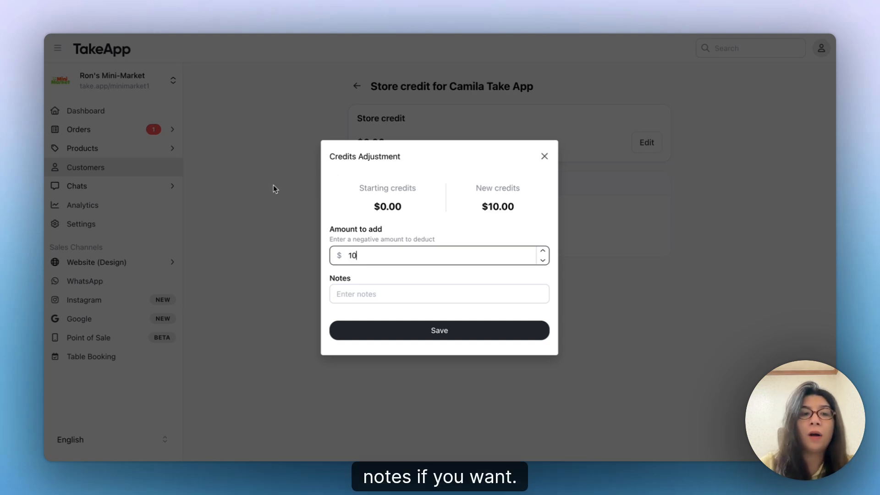
pyautogui.click(415, 302)
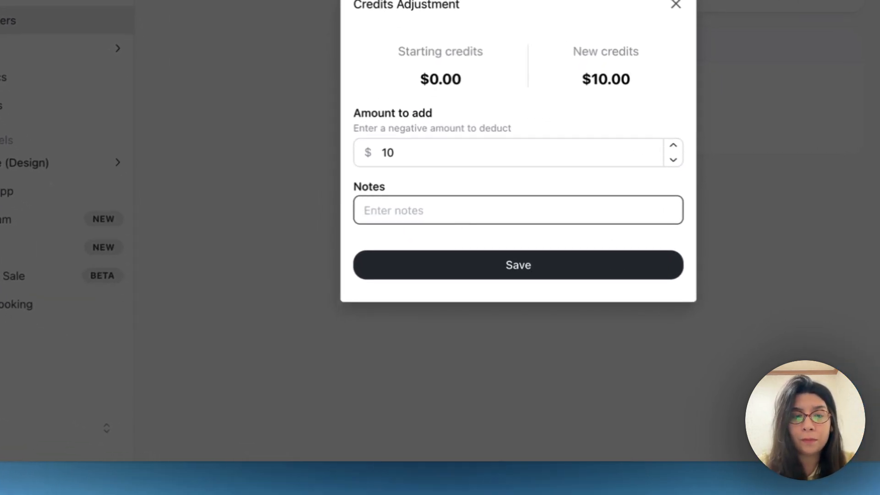
pyautogui.write('credit for bi')
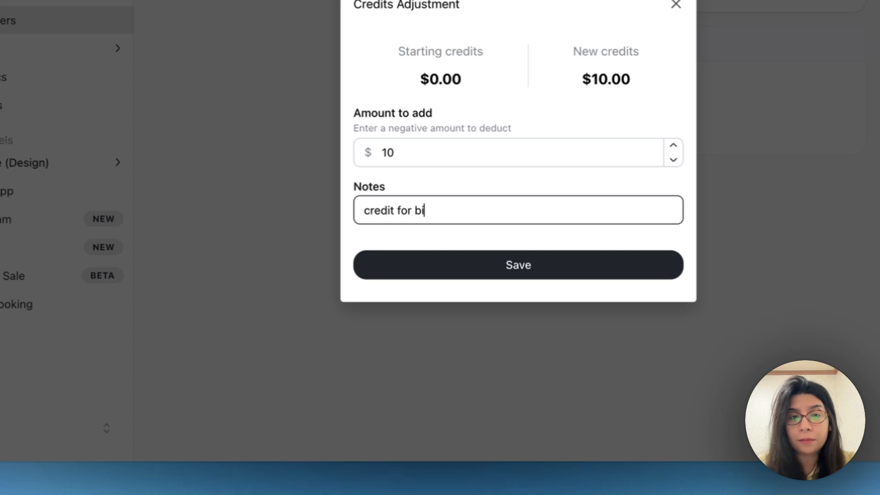
pyautogui.write('rthday')
pyautogui.click(564, 265)
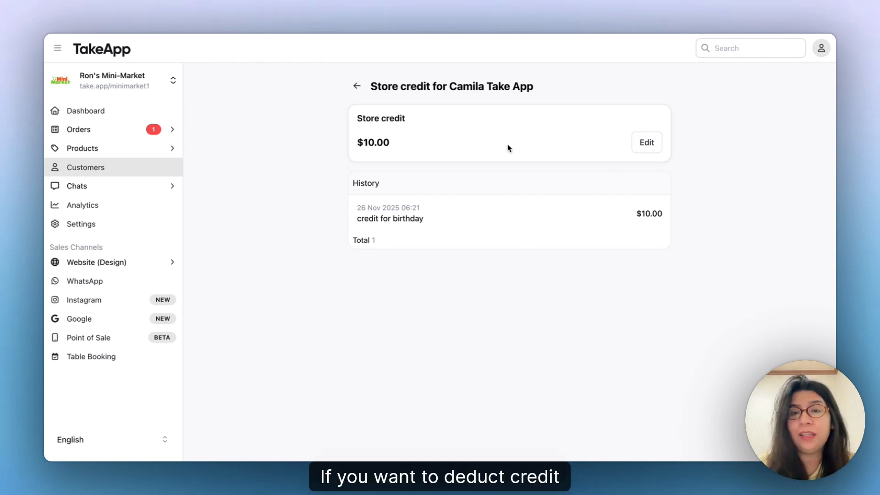
# Start another store credit adjustment and enter -10 as the amount to preview a deduction.
pyautogui.click(647, 142)
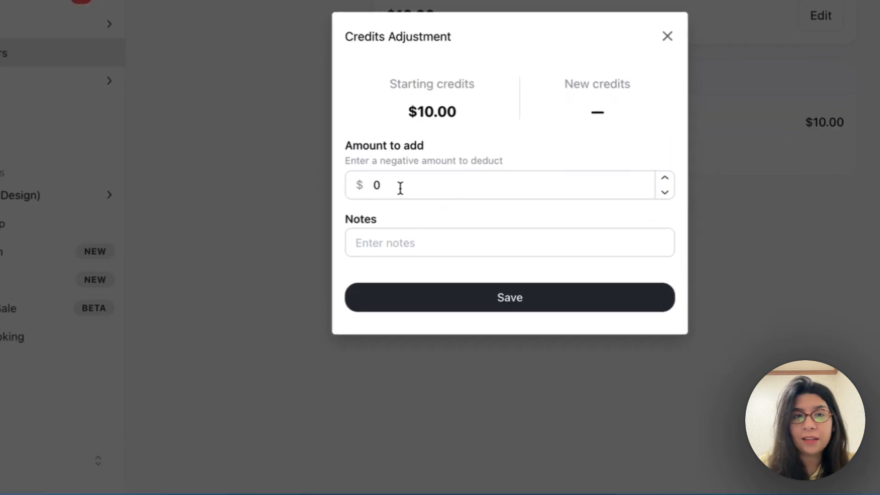
pyautogui.click(400, 188)
pyautogui.press('BackSpace')
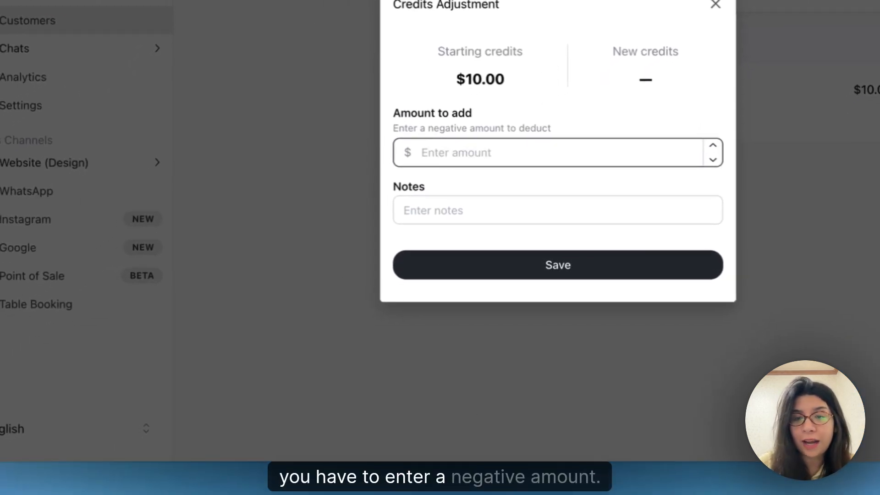
pyautogui.write('-10')
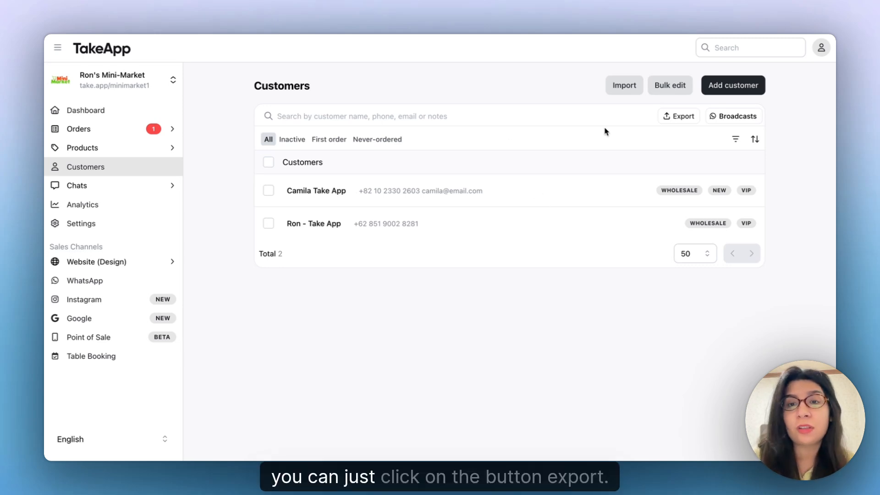
# Export the customer list from the Customers page.
pyautogui.click(681, 118)
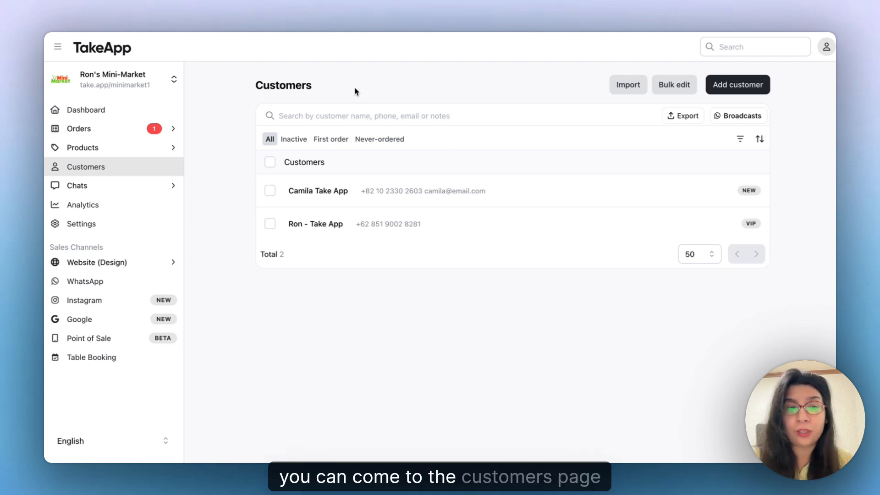
# Select both customers and bulk-add a newly created 'wholesale' tag to them.
pyautogui.click(270, 190)
pyautogui.click(380, 254)
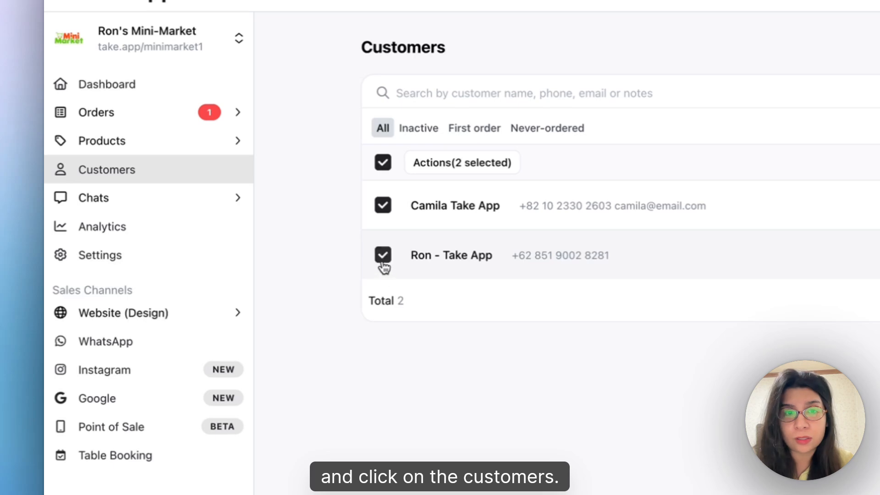
pyautogui.click(468, 173)
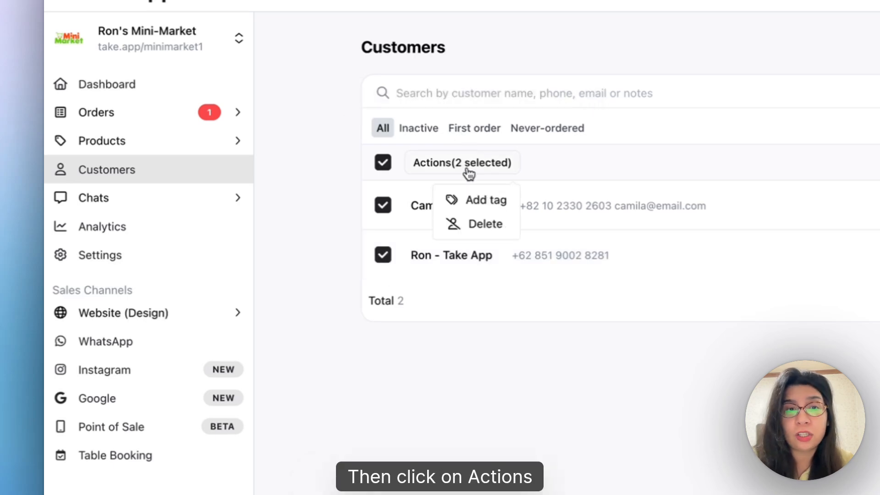
pyautogui.click(481, 199)
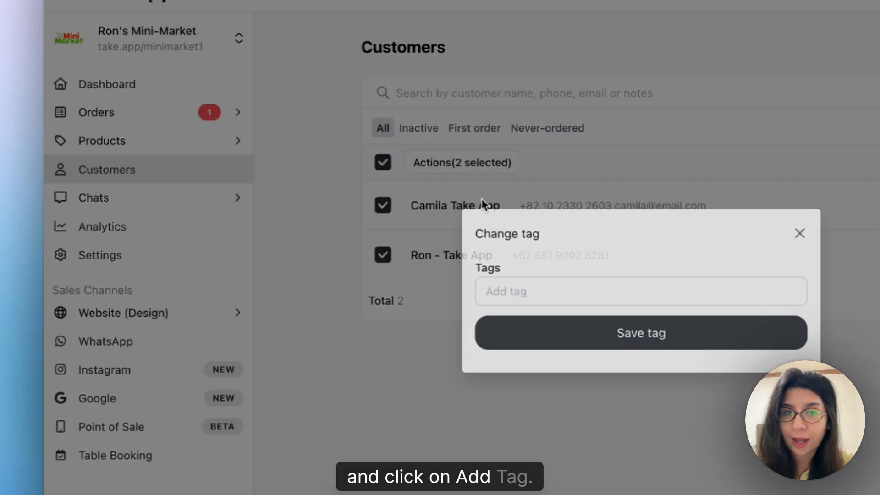
pyautogui.click(507, 294)
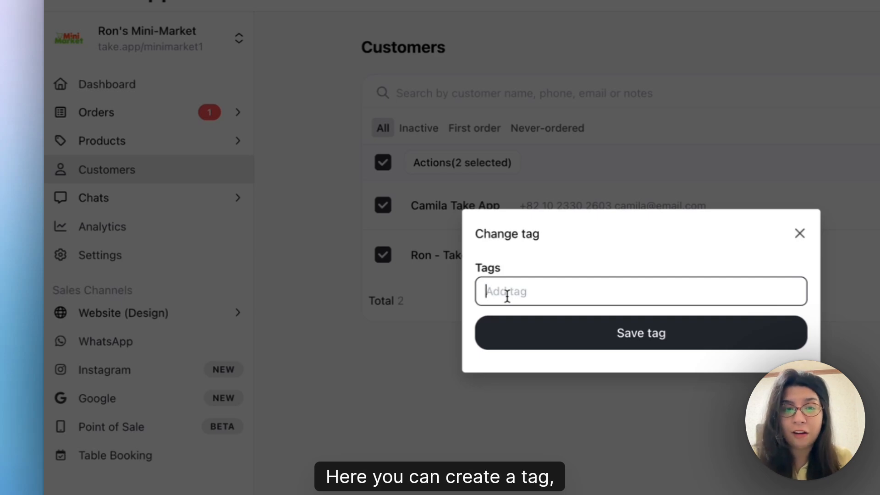
pyautogui.write('wholesale')
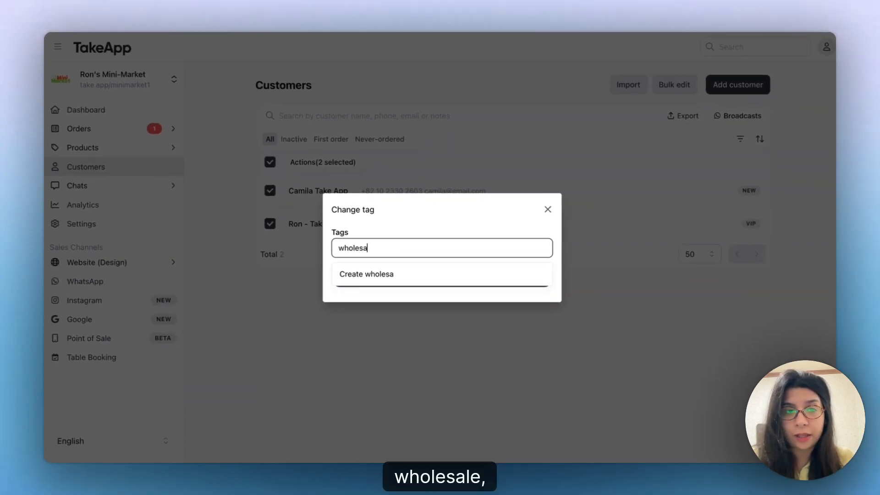
pyautogui.click(385, 276)
pyautogui.click(392, 280)
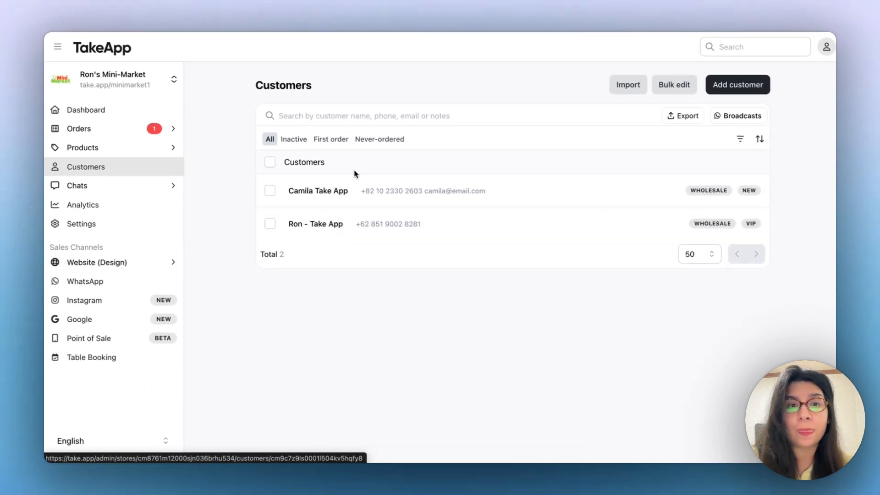
# Add a 'vip' tag to the first customer's info, joining its existing WHOLESALE and NEW tags.
pyautogui.click(320, 192)
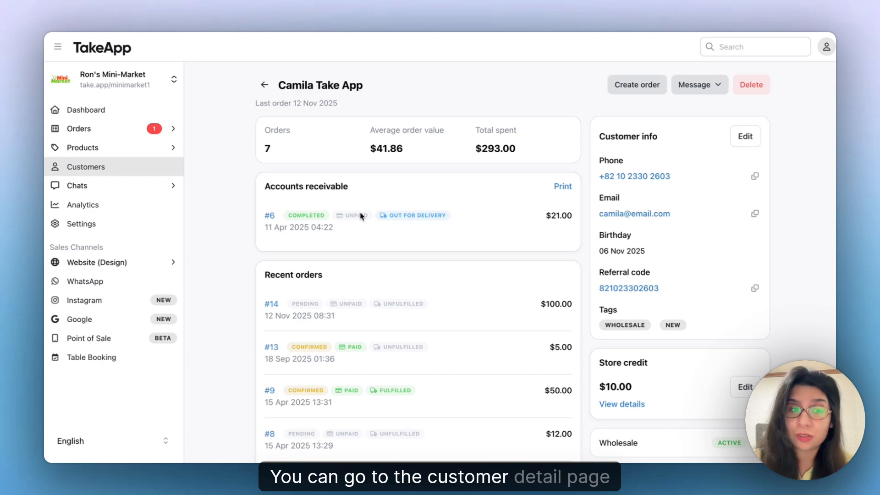
pyautogui.scroll(-1, 605, 126)
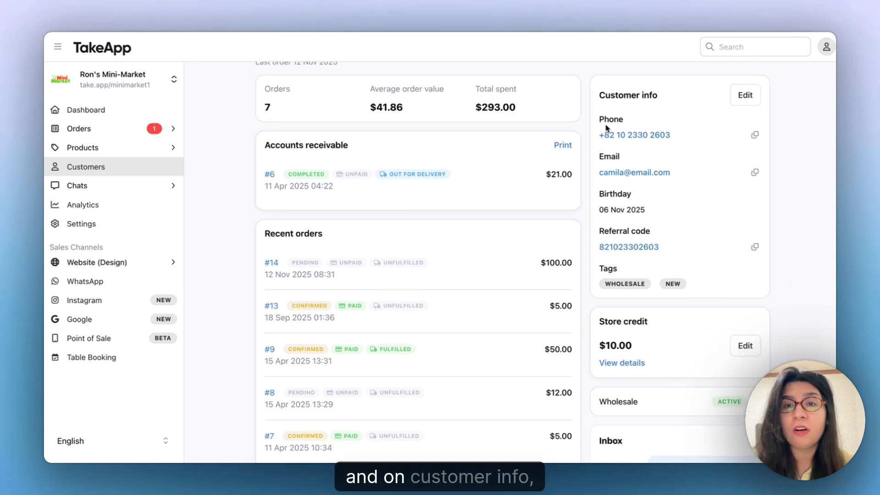
pyautogui.scroll(-1, 606, 128)
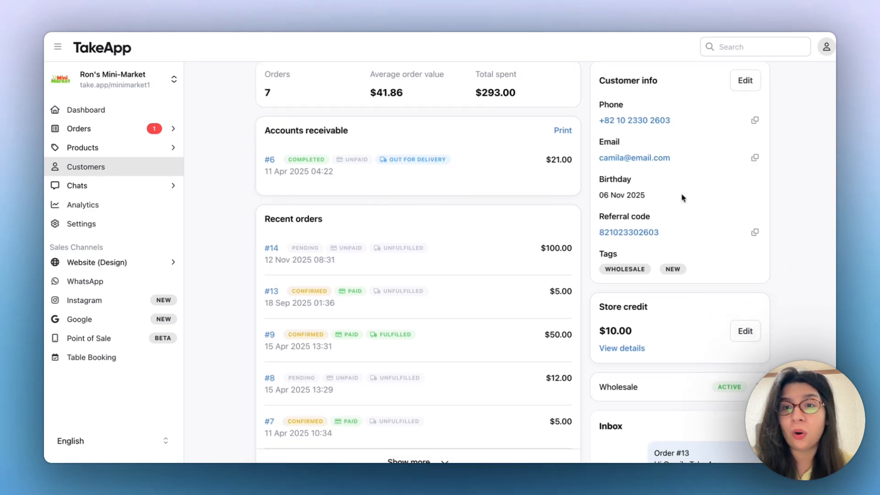
pyautogui.click(757, 89)
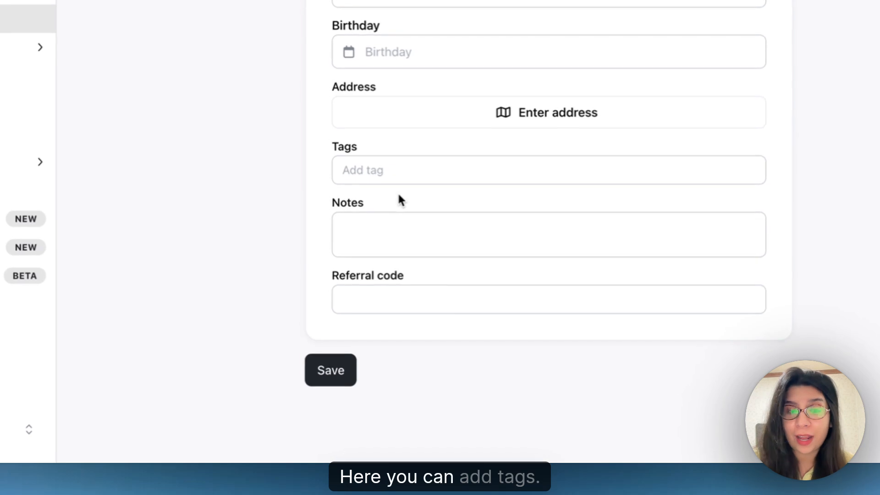
pyautogui.click(383, 168)
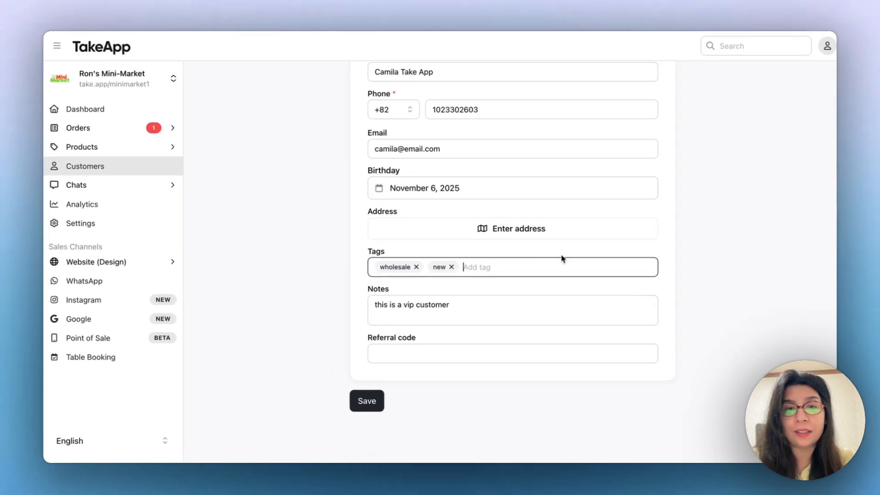
pyautogui.write('vip')
pyautogui.press('Return')
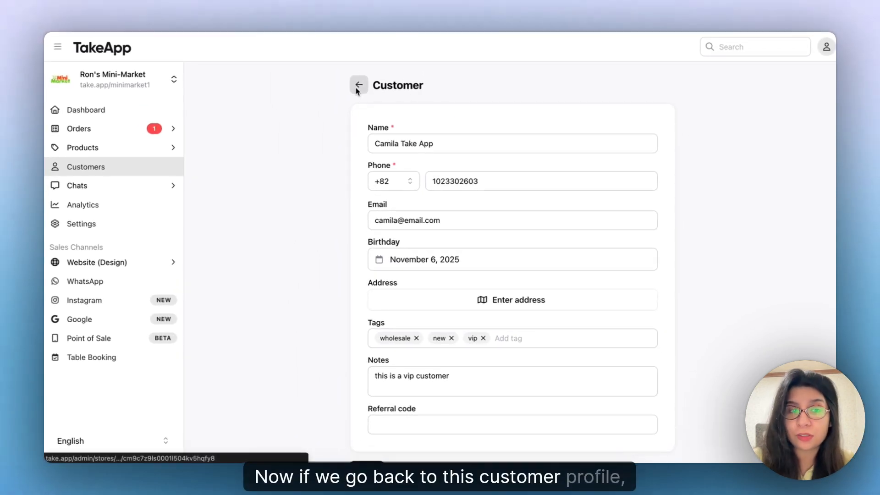
pyautogui.click(358, 90)
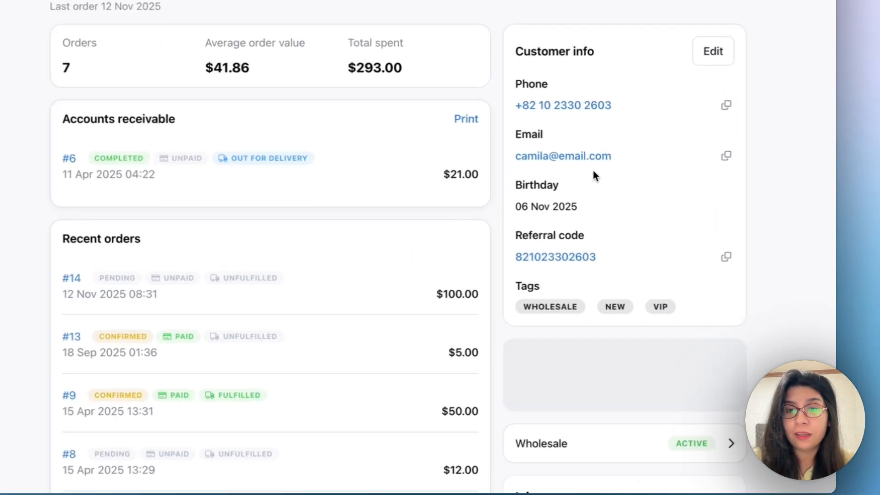